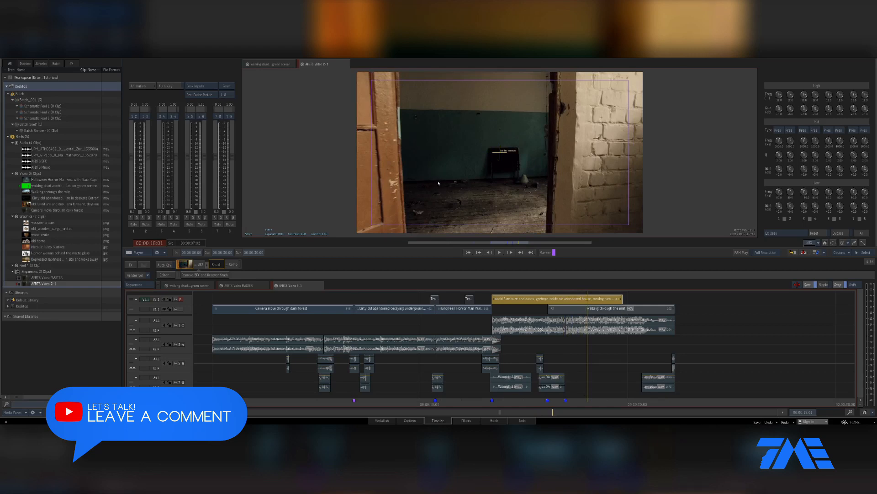
Step: Park the sequence on the old furniture shot and open that clip's effect in Batch FX
left_click(418, 402)
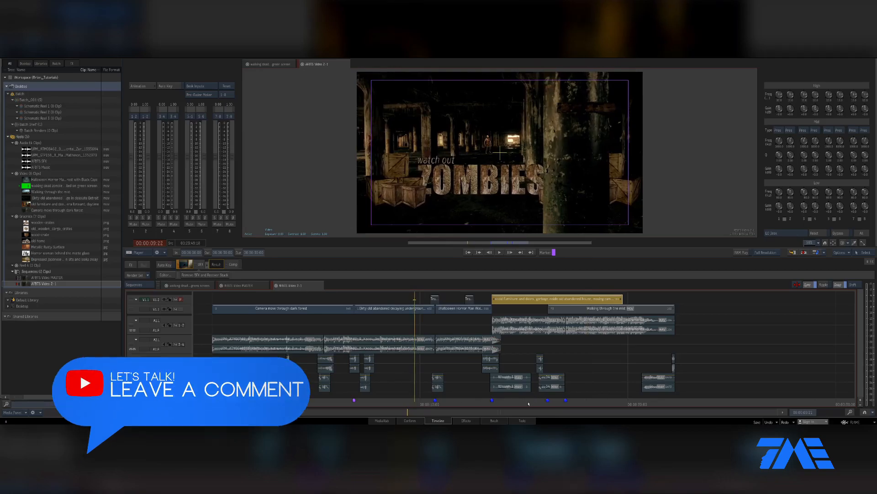
left_click(517, 402)
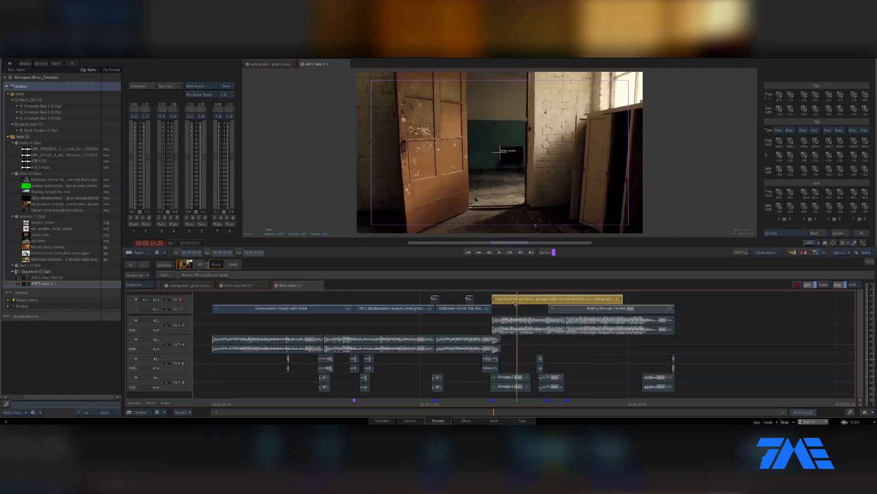
left_click_drag(597, 402, 528, 401)
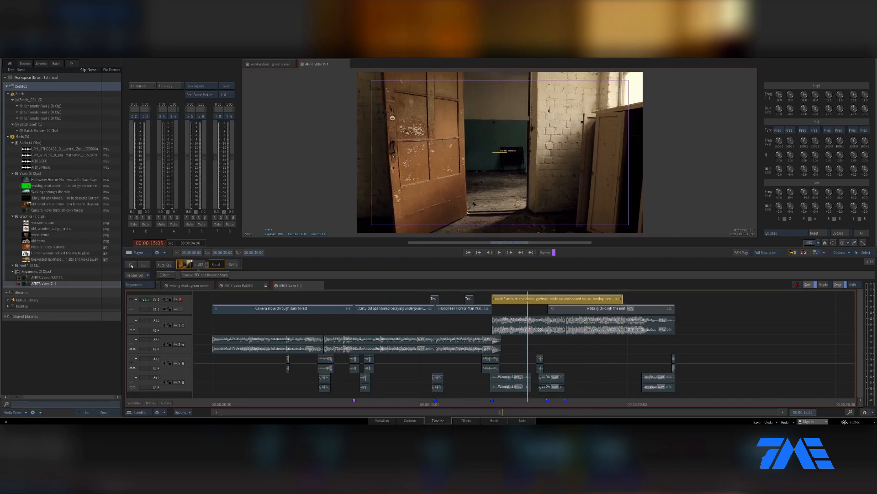
left_click(131, 265)
left_click(207, 270)
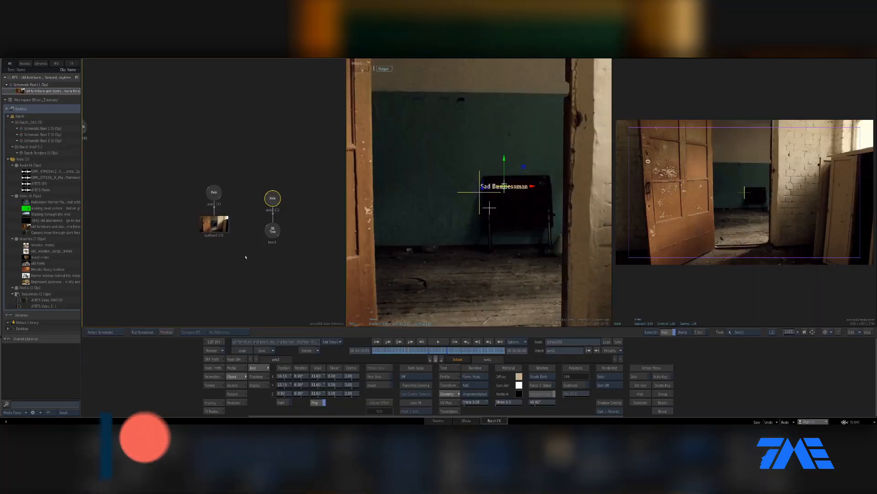
Step: Examine the Batch schematic behind the shot and return to the Action node's own schematic
left_click(233, 360)
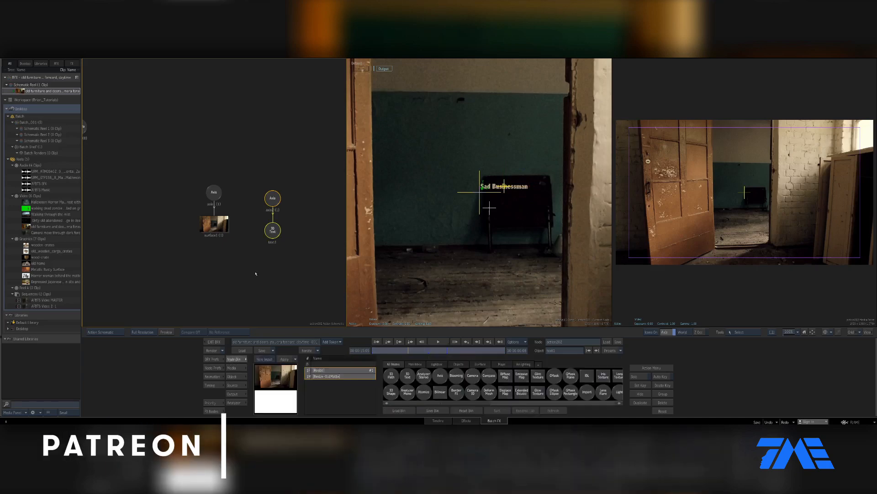
key("Escape")
key("f")
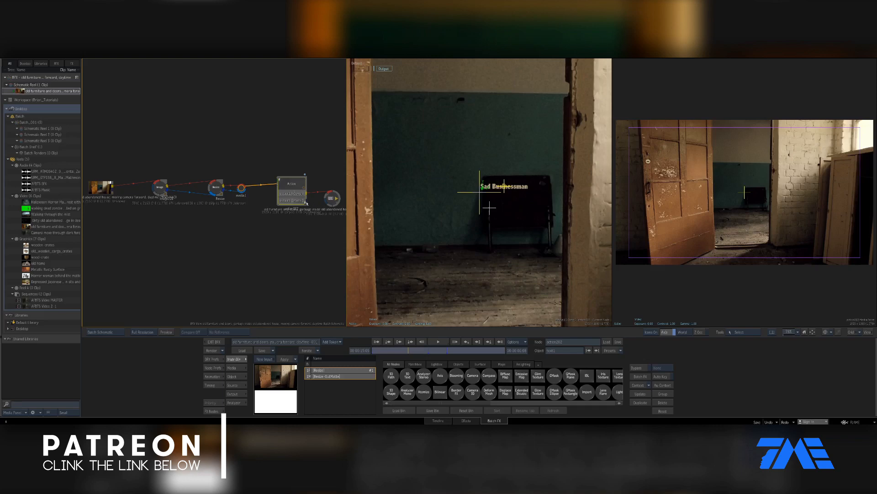
left_click_drag(307, 201, 330, 200)
double_click(295, 203)
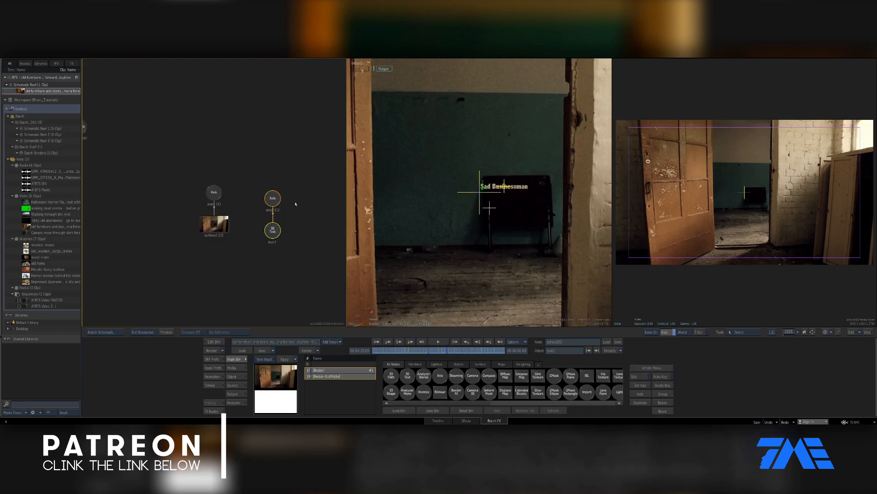
double_click(274, 232)
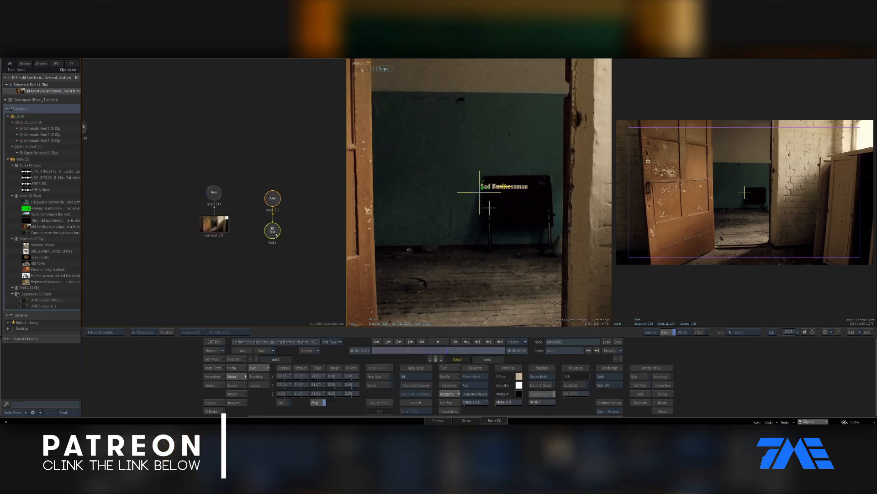
left_click(236, 359)
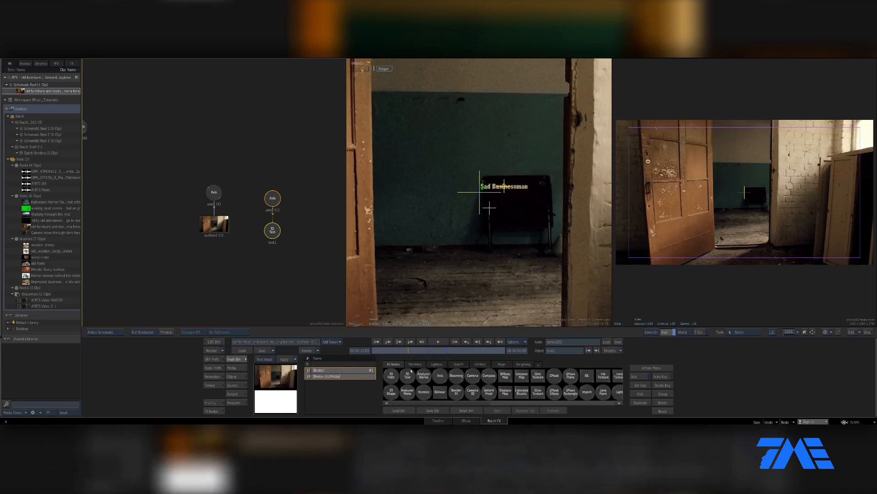
left_click_drag(407, 375, 341, 423)
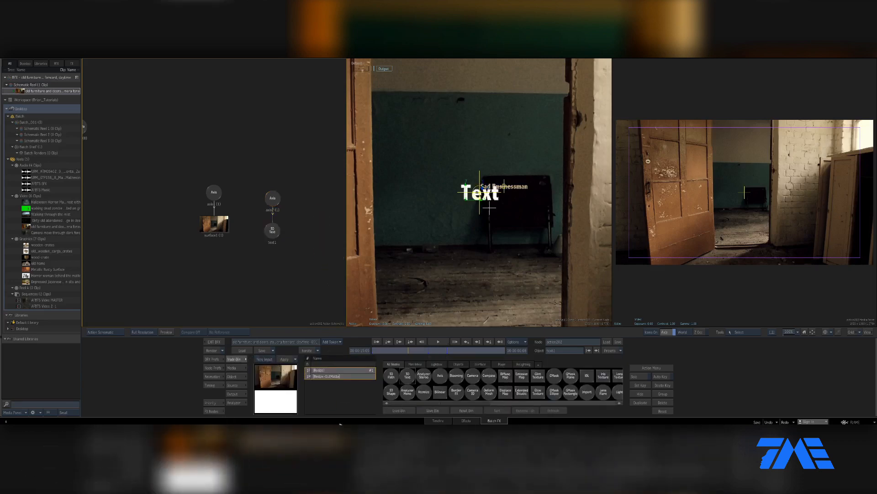
Step: Bring up the text settings of the existing 3D Text object and move its axis onto the dark chair back
left_click(273, 230)
double_click(272, 230)
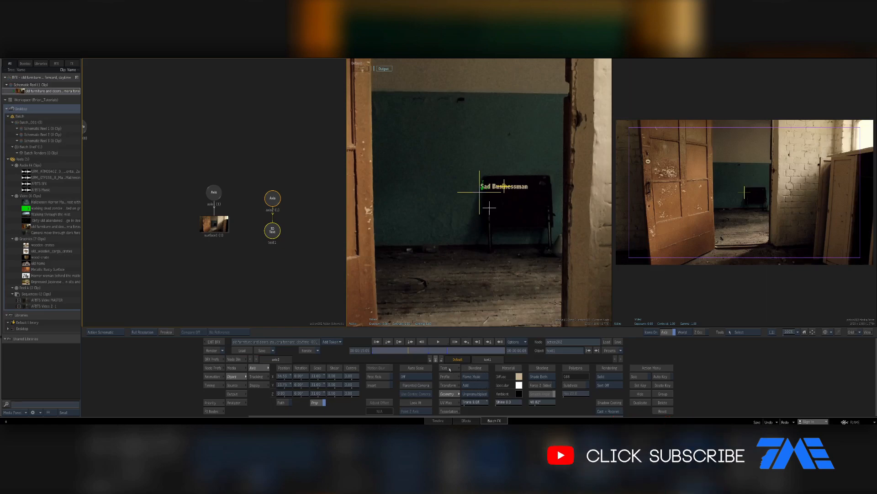
left_click(471, 383)
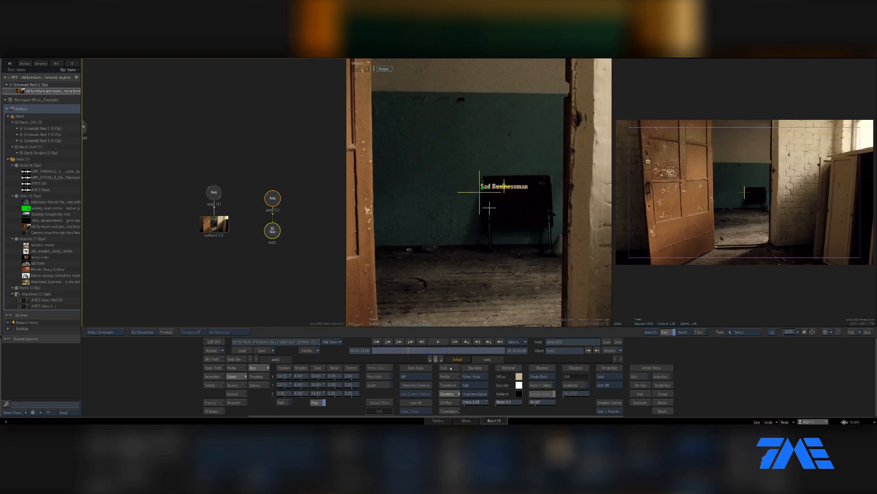
left_click(452, 368)
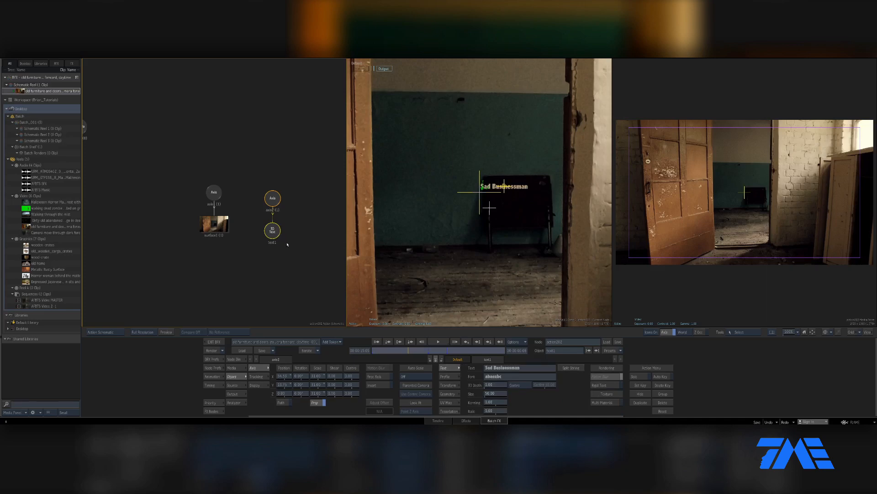
left_click(273, 198)
left_click_drag(520, 199, 534, 215)
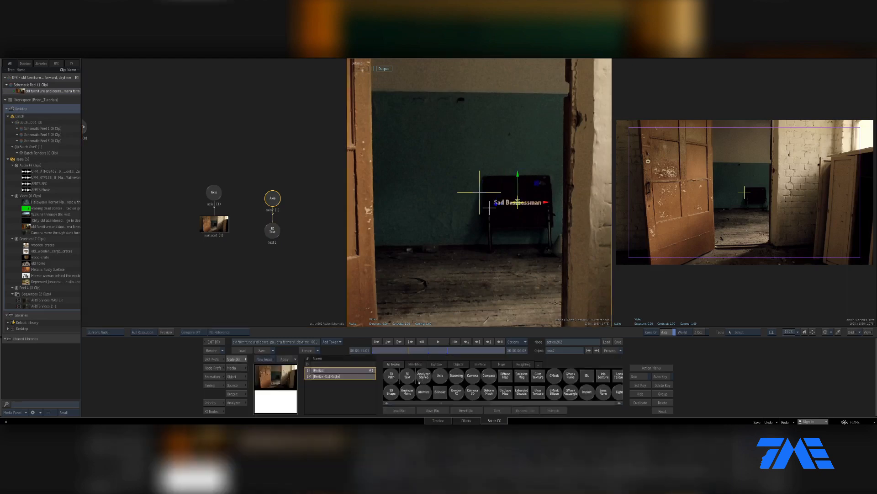
Step: Add a new parent Axis above the text's axis and name it Tracker
left_click_drag(436, 377, 288, 149)
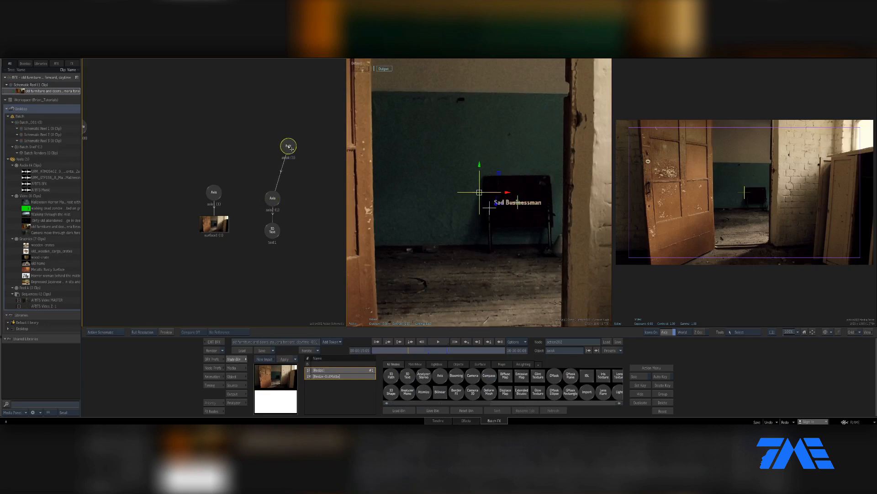
left_click(558, 350)
left_click_drag(557, 350, 531, 347)
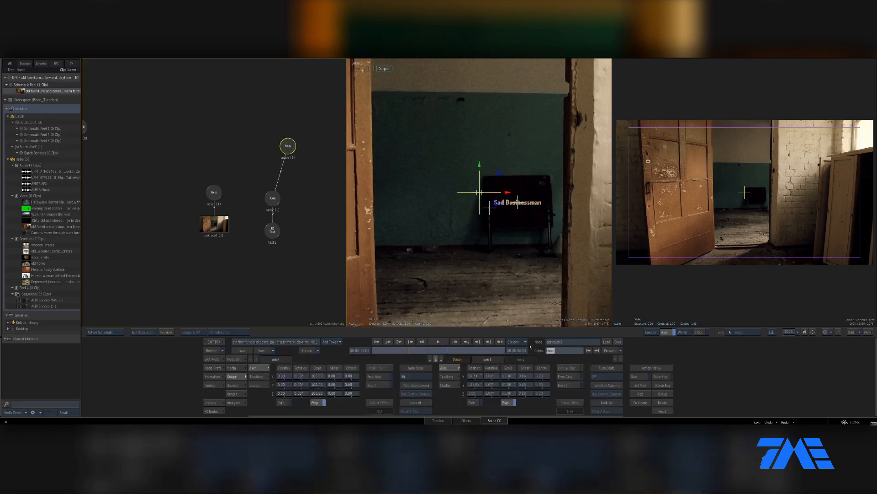
type("Tracker")
key("Return")
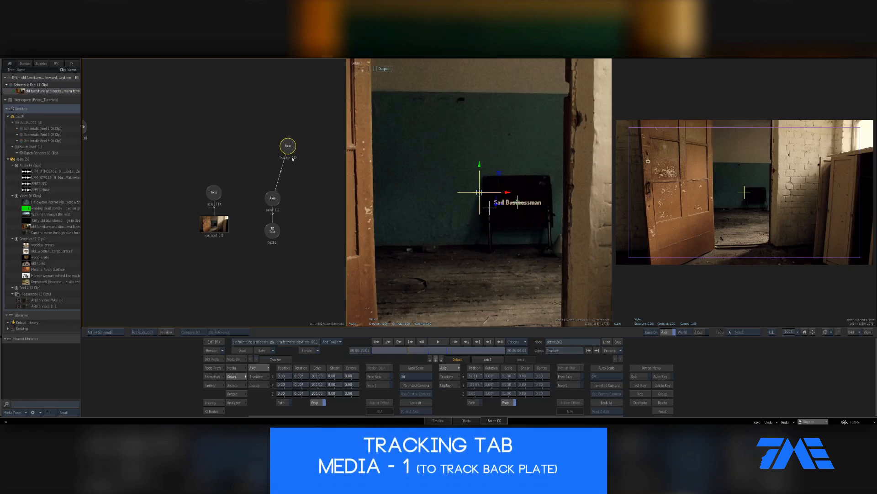
Step: Enable Scale in the Tracker axis's tracking options and enter the Stabilizer
left_click(257, 377)
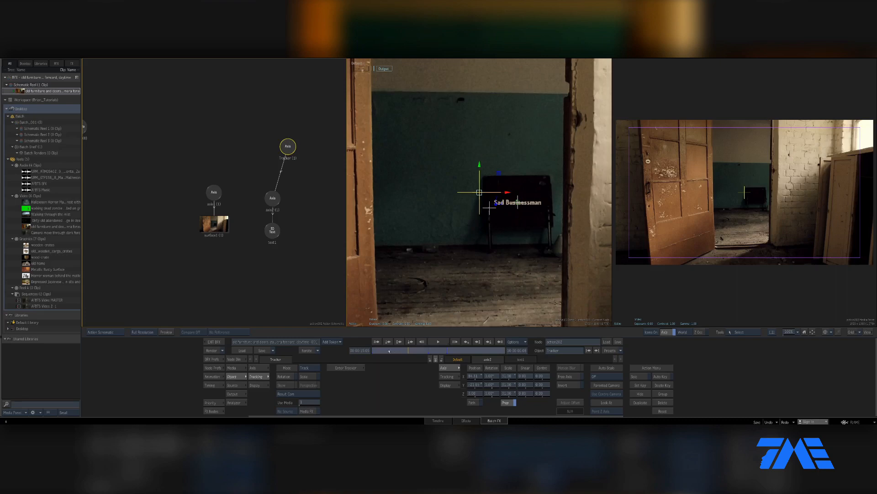
left_click(310, 377)
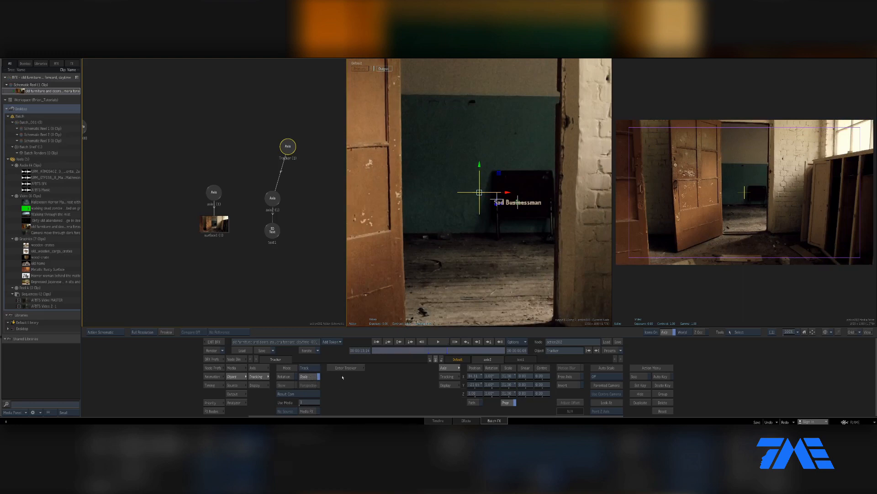
left_click(345, 368)
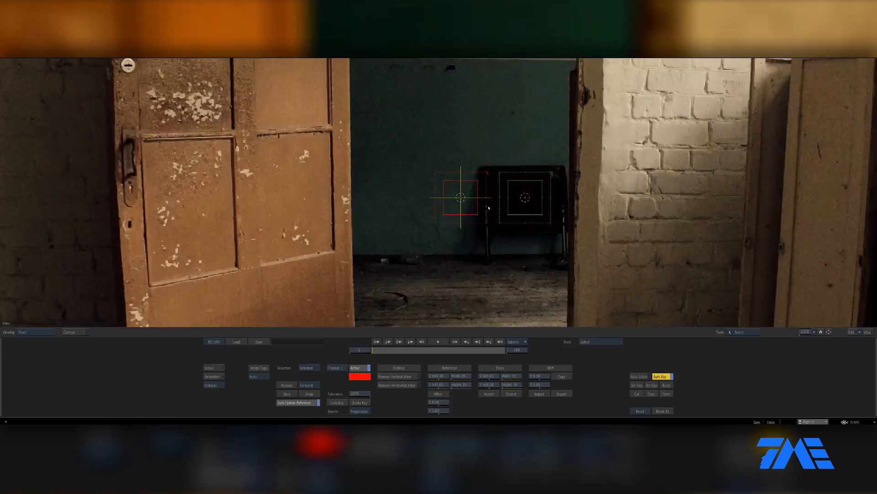
Step: Place the first tracker where the chair's left leg meets the panel and the second on the panel's upper-right corner
left_click_drag(461, 197, 485, 207)
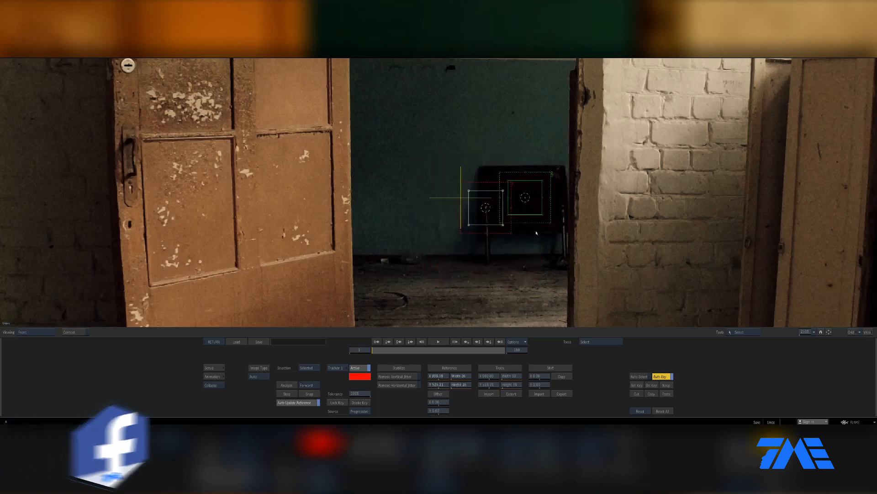
left_click(534, 204)
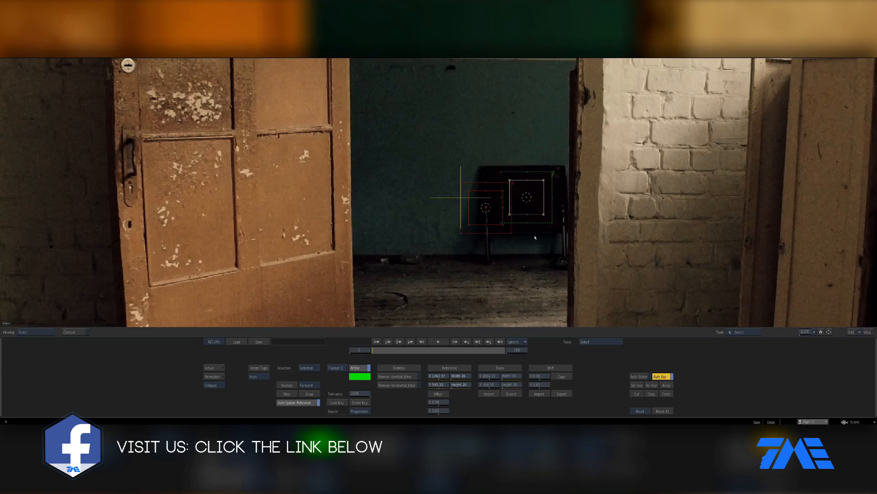
left_click_drag(527, 197, 552, 178)
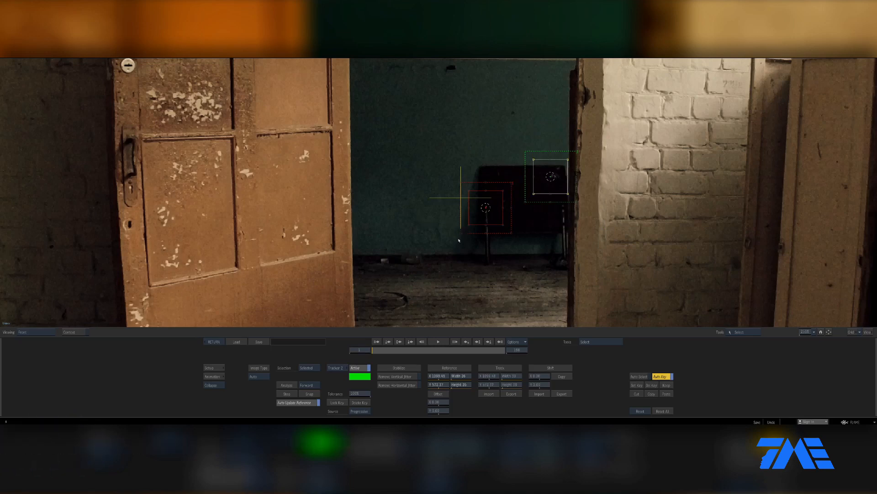
Step: Set the tracker tolerance to 85, analyse both points through the shot and check the tracked paths
left_click(363, 395)
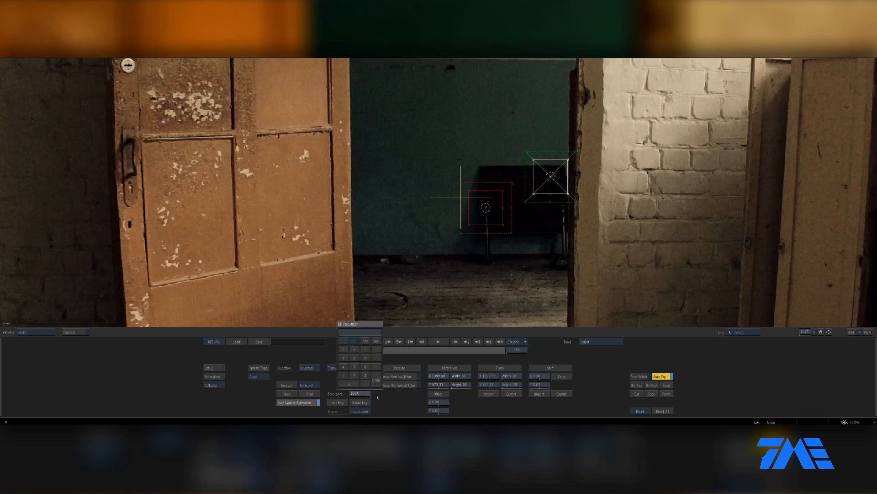
type("85")
key("Return")
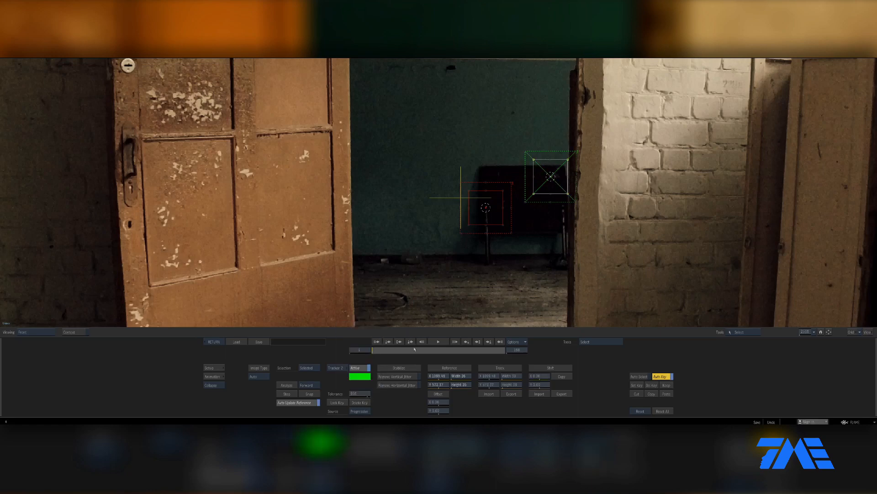
left_click(287, 385)
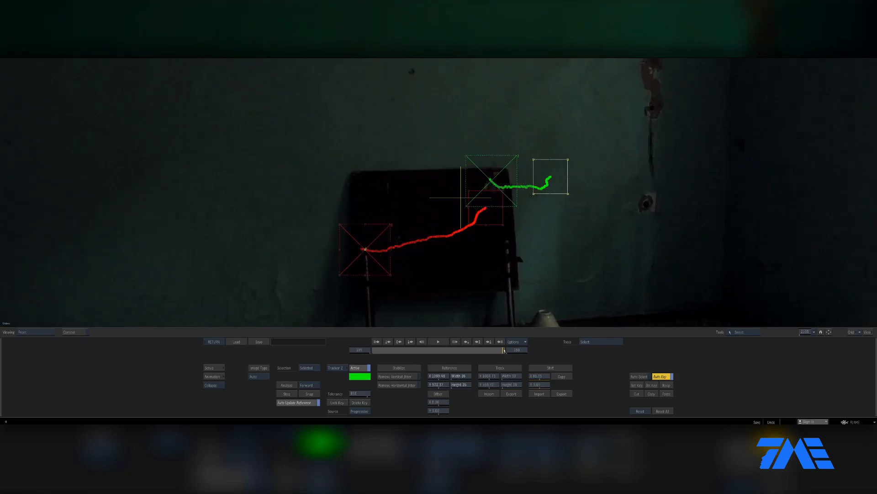
left_click_drag(501, 351, 498, 351)
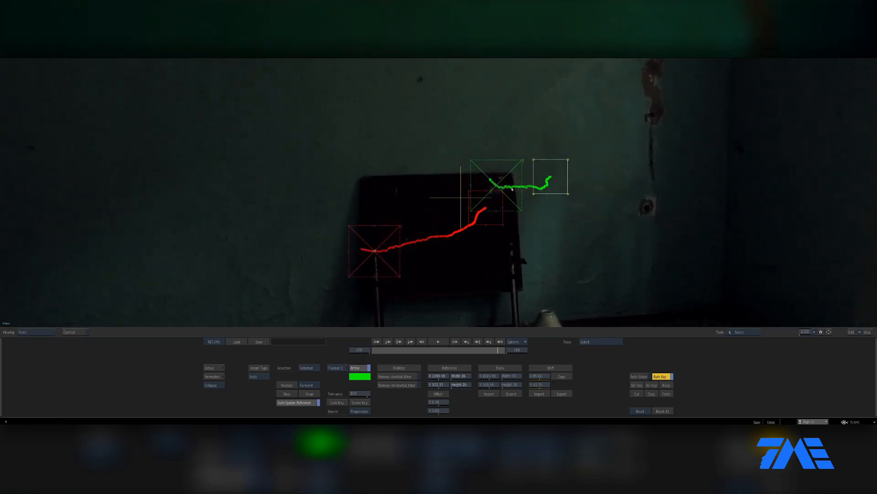
left_click_drag(484, 351, 467, 351)
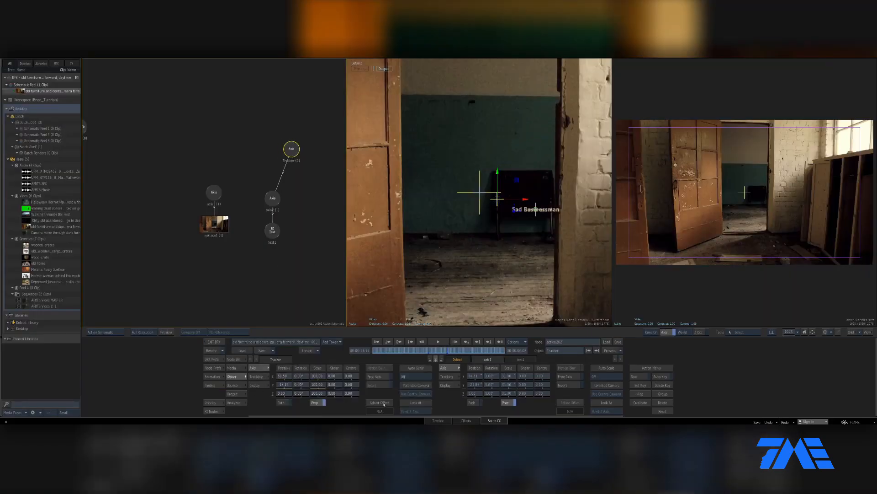
Step: Apply the Tracker axis's offset to compensate the text's shift, and fine-tune the text axis's position on the chair back
left_click(379, 402)
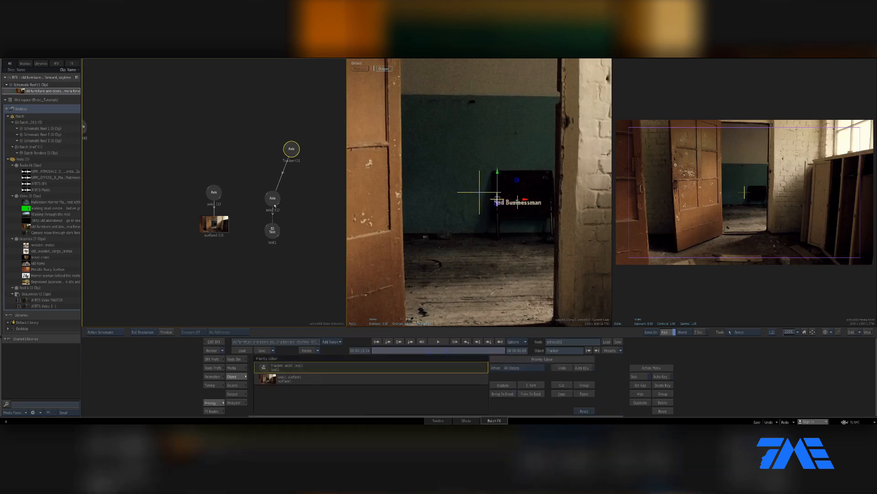
left_click(273, 201)
mouse_move(526, 196)
left_mouse_down()
mouse_move(530, 186)
mouse_move(523, 193)
left_mouse_up()
Step: Check the text axis's tracking and transform settings and scrub the shot to verify the text follows the chair
left_click_drag(385, 350, 333, 367)
left_click(255, 377)
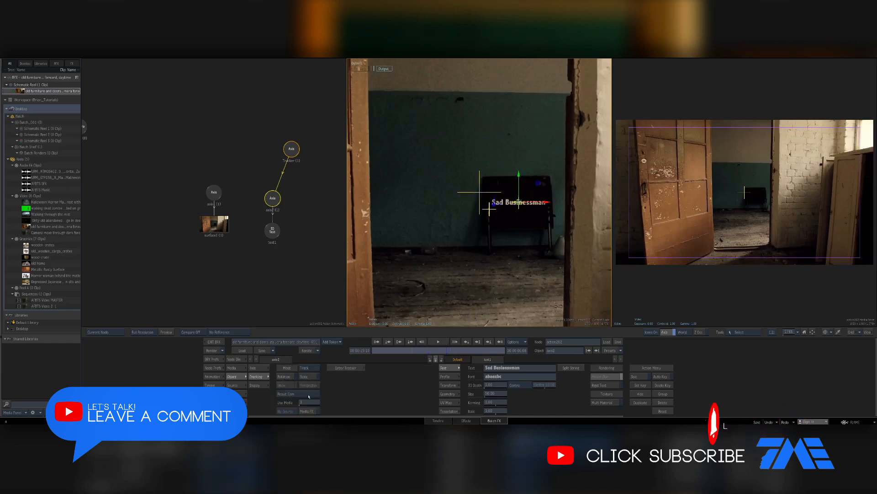
left_click(266, 369)
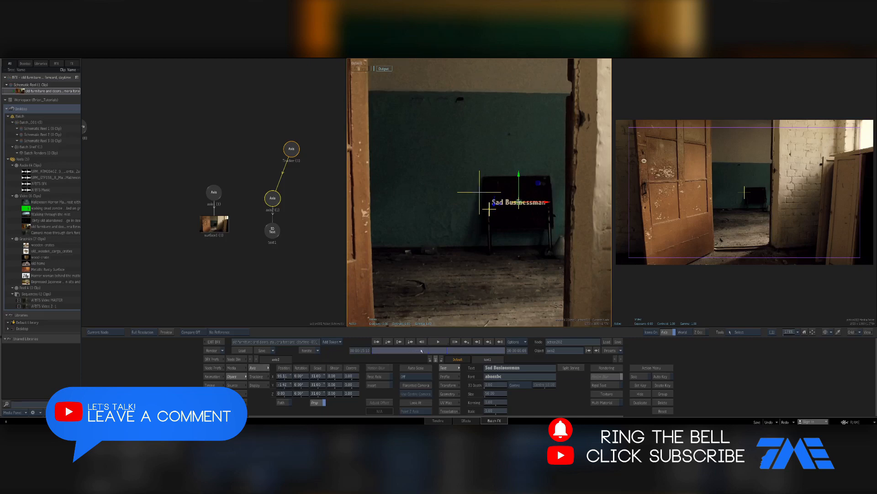
left_click_drag(421, 350, 438, 351)
left_click_drag(439, 351, 448, 351)
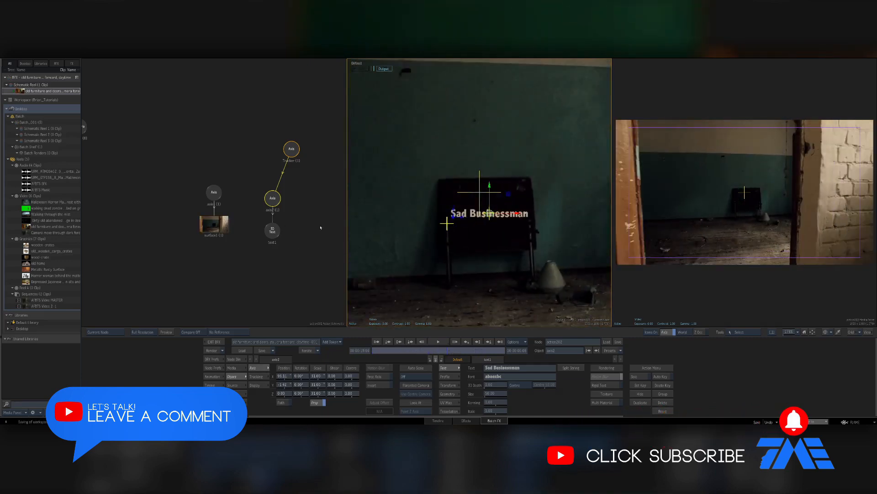